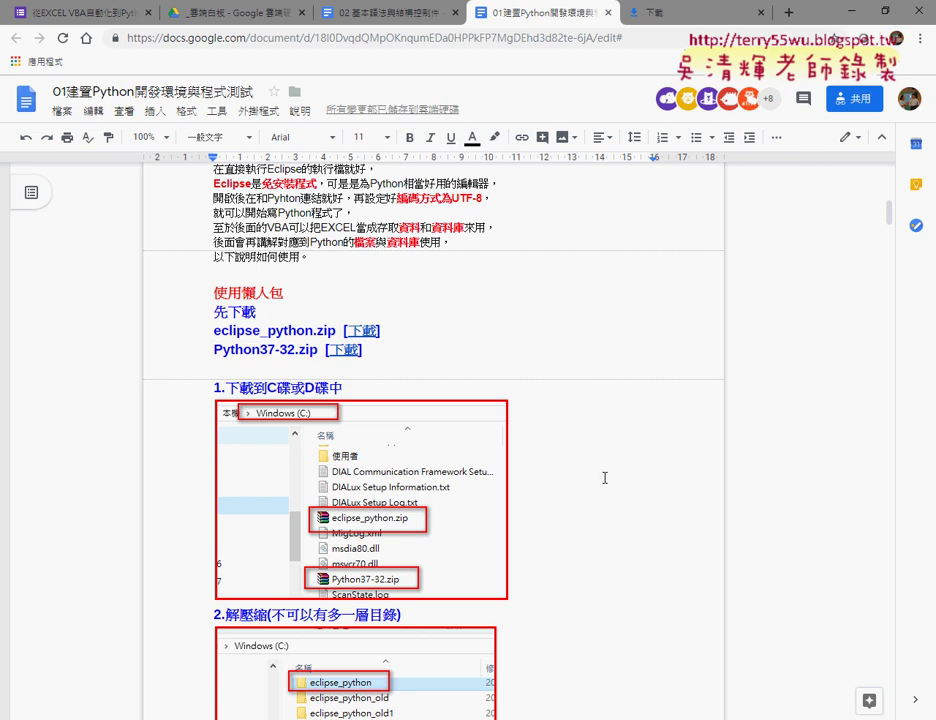
- Search for python in a new tab and open python.org's Download Python page
scroll(616, 495, "down", 3)
scroll(620, 500, "down", 4)
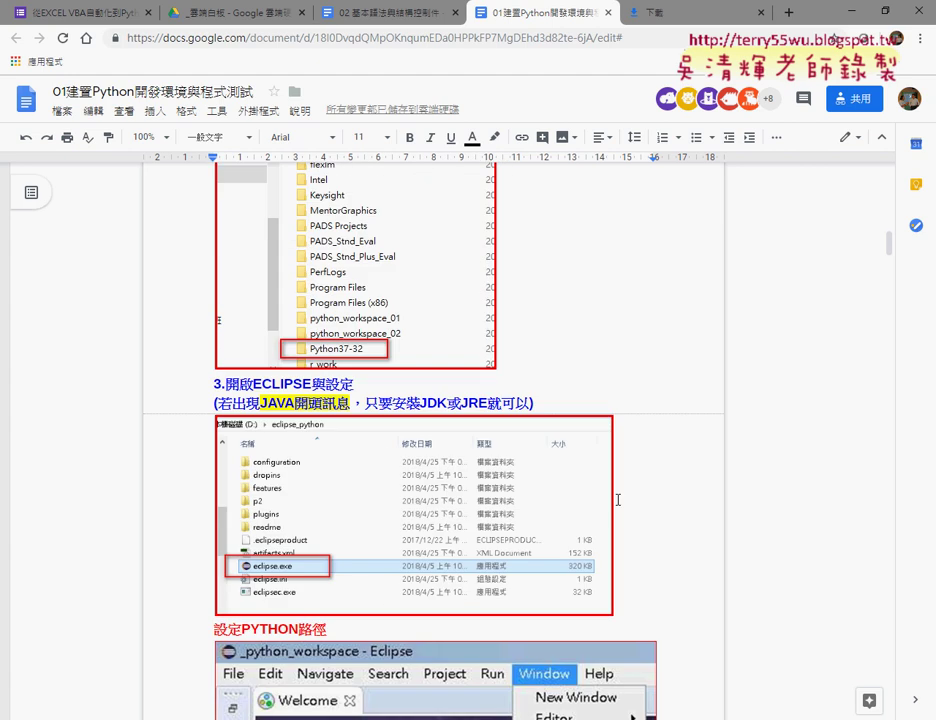
scroll(617, 499, "down", 3)
scroll(618, 499, "down", 4)
scroll(618, 499, "down", 3)
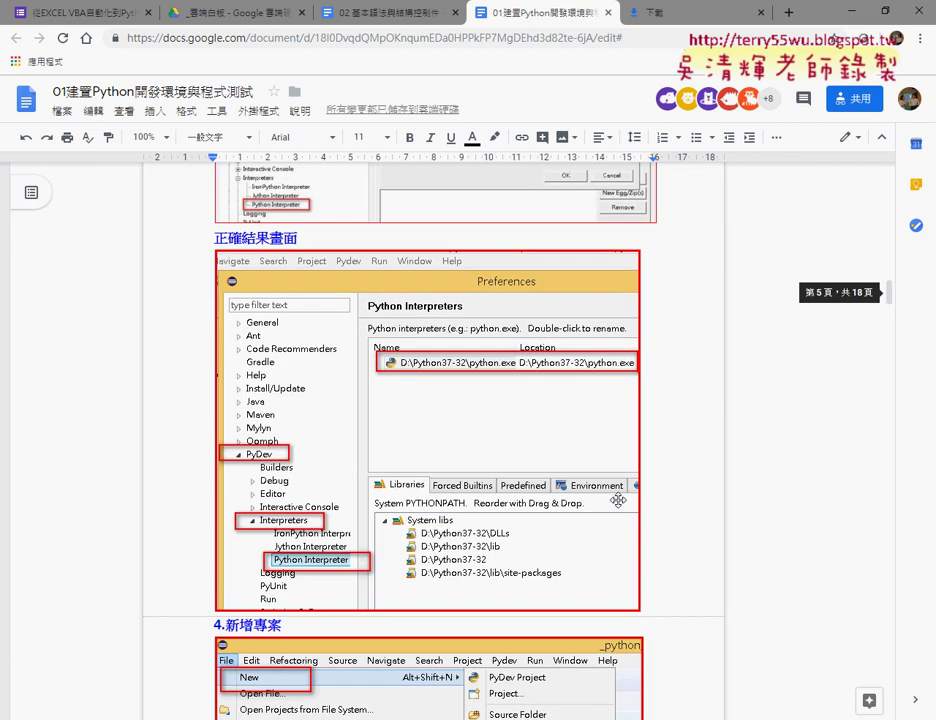
scroll(618, 500, "down", 3)
scroll(618, 500, "down", 3)
scroll(618, 501, "down", 1)
scroll(618, 501, "down", 2)
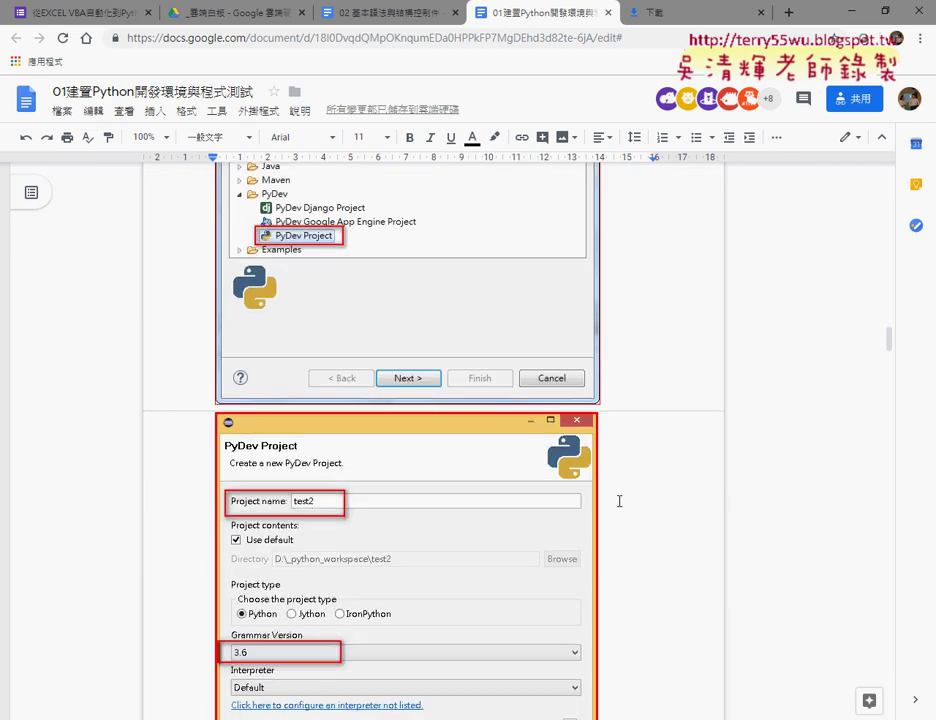
scroll(619, 501, "down", 3)
scroll(618, 501, "down", 1)
scroll(618, 501, "down", 2)
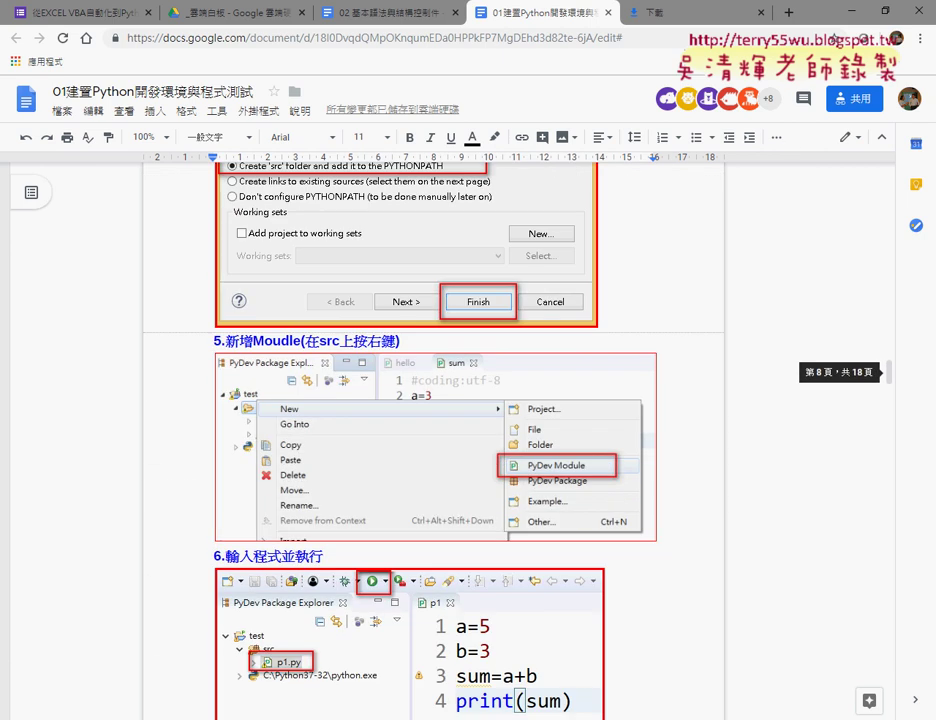
left_click(789, 14)
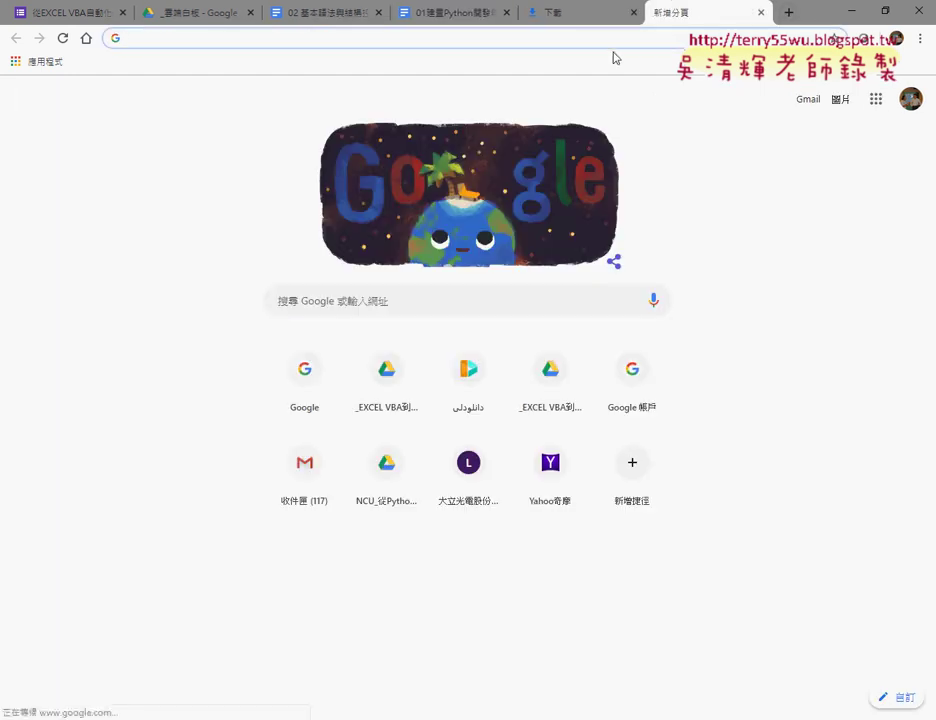
type("py")
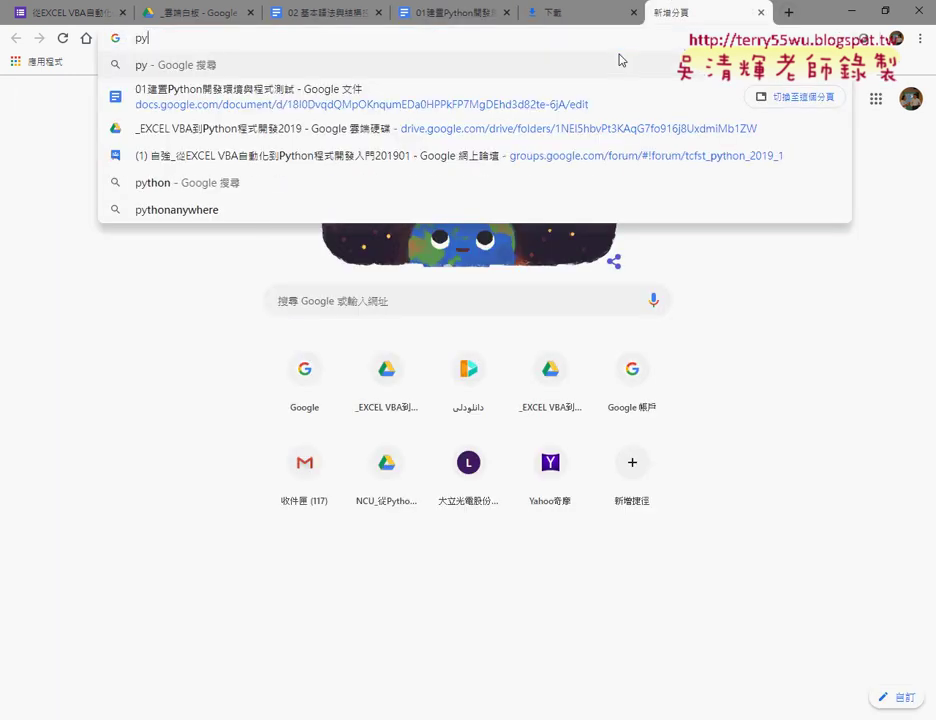
type("thon")
key("Return")
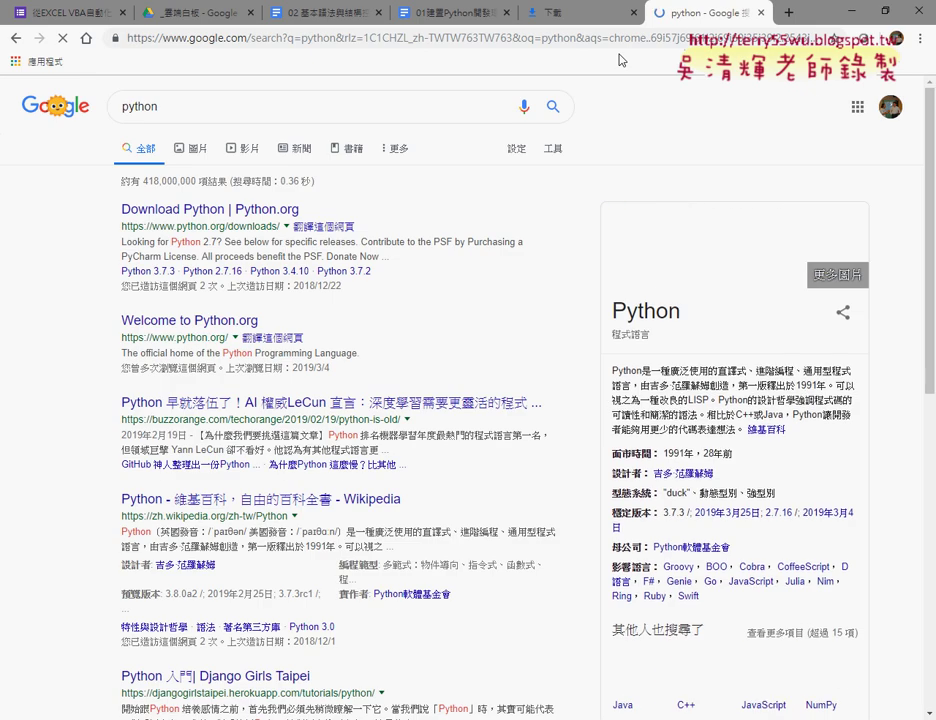
left_click(237, 210)
mouse_move(343, 249)
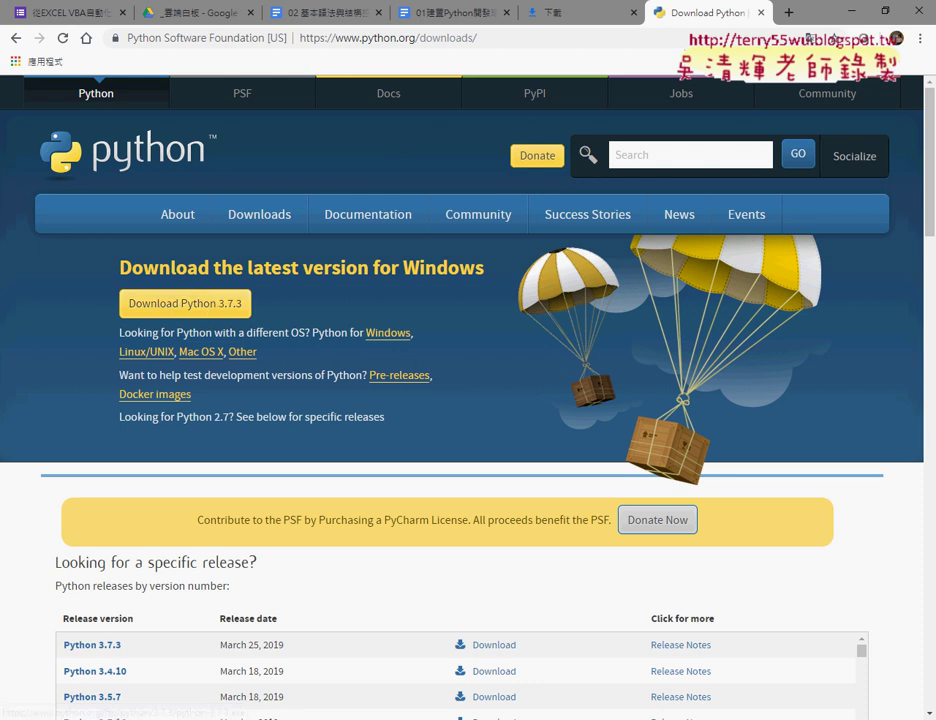
- Return to the tutorial document and scroll to the 下載Python installer screenshot
left_click(442, 14)
scroll(513, 345, "down", 5)
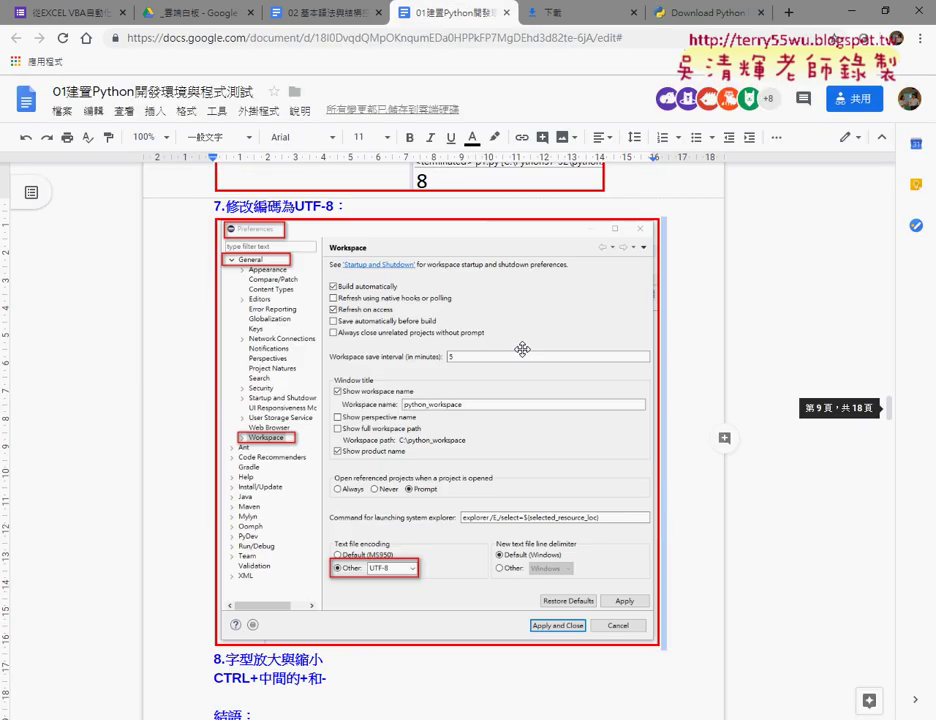
scroll(513, 345, "down", 3)
scroll(545, 420, "down", 3)
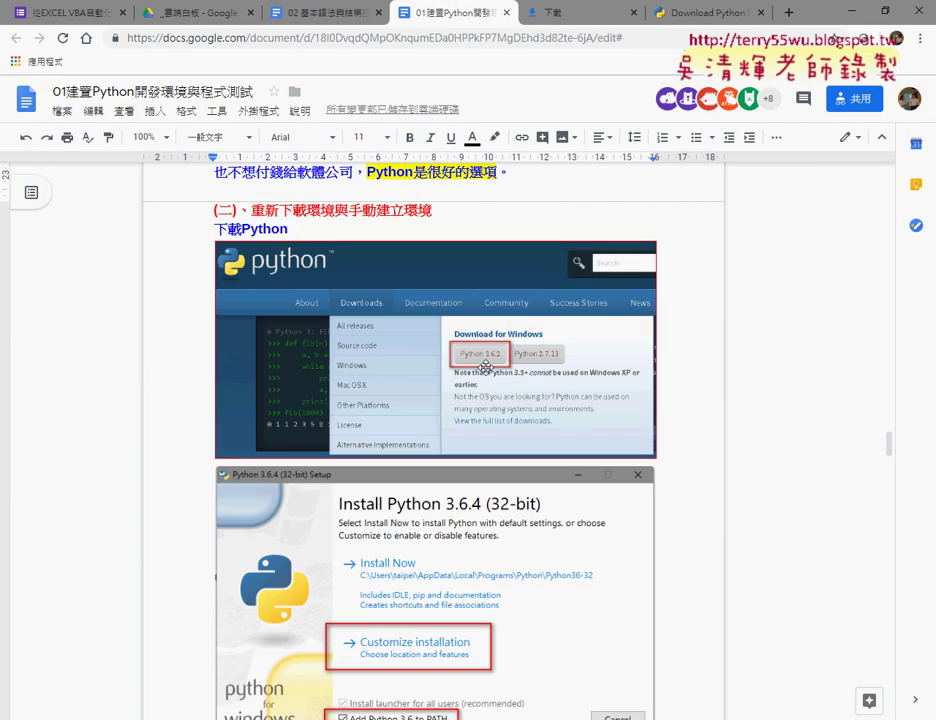
scroll(489, 367, "down", 2)
scroll(489, 367, "down", 1)
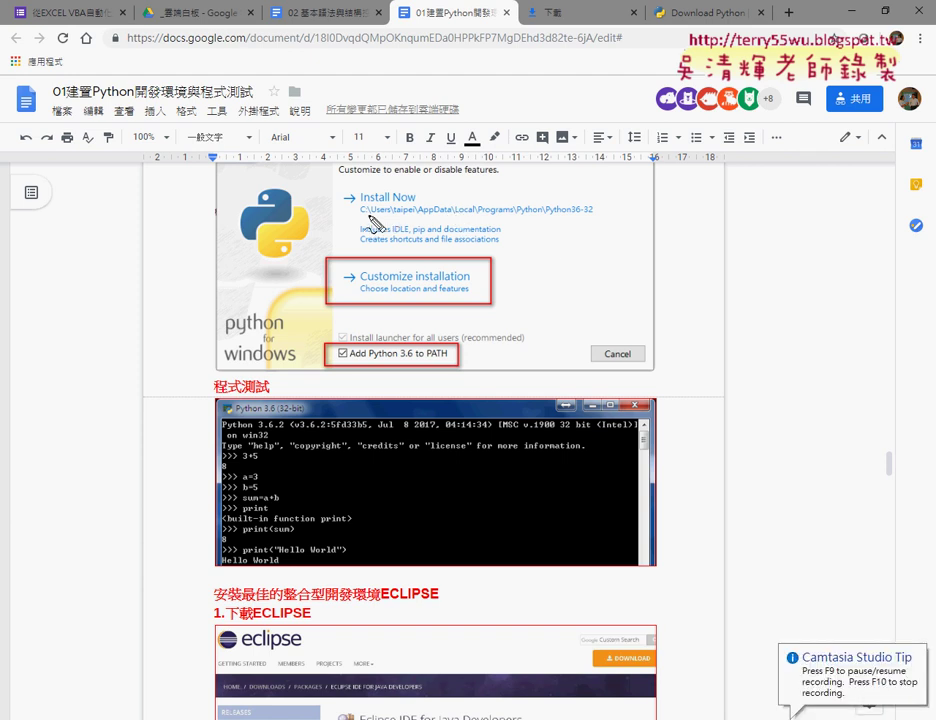
- Annotate the screenshot: underline the install path, arrows at Customize installation and Add Python 3.6 to PATH
left_click_drag(368, 213, 592, 213)
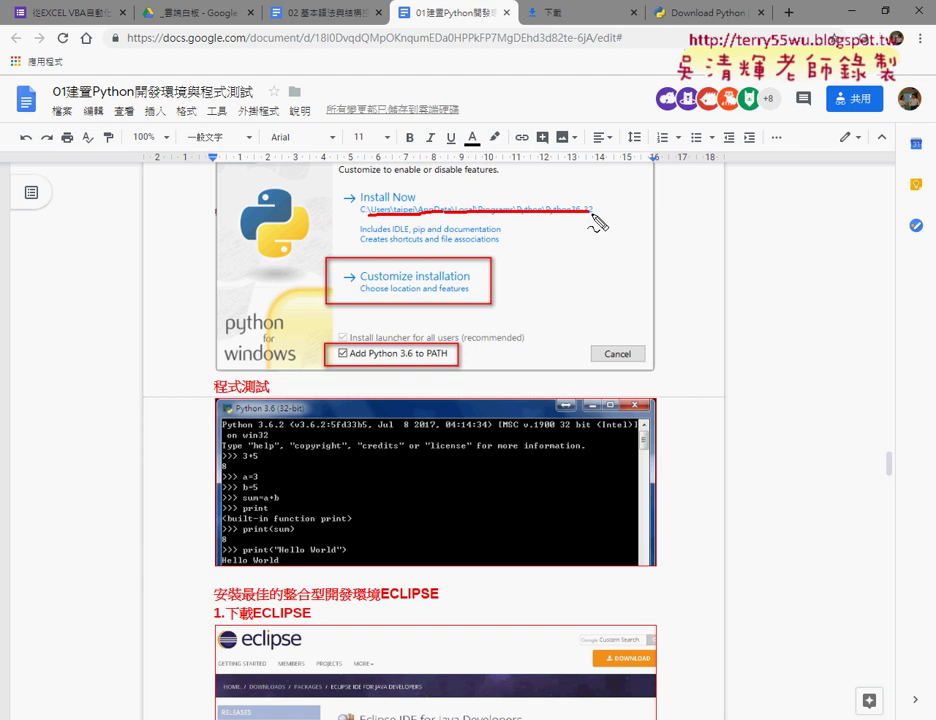
mouse_move(565, 248)
left_mouse_down()
mouse_move(506, 266)
mouse_move(514, 283)
left_mouse_up()
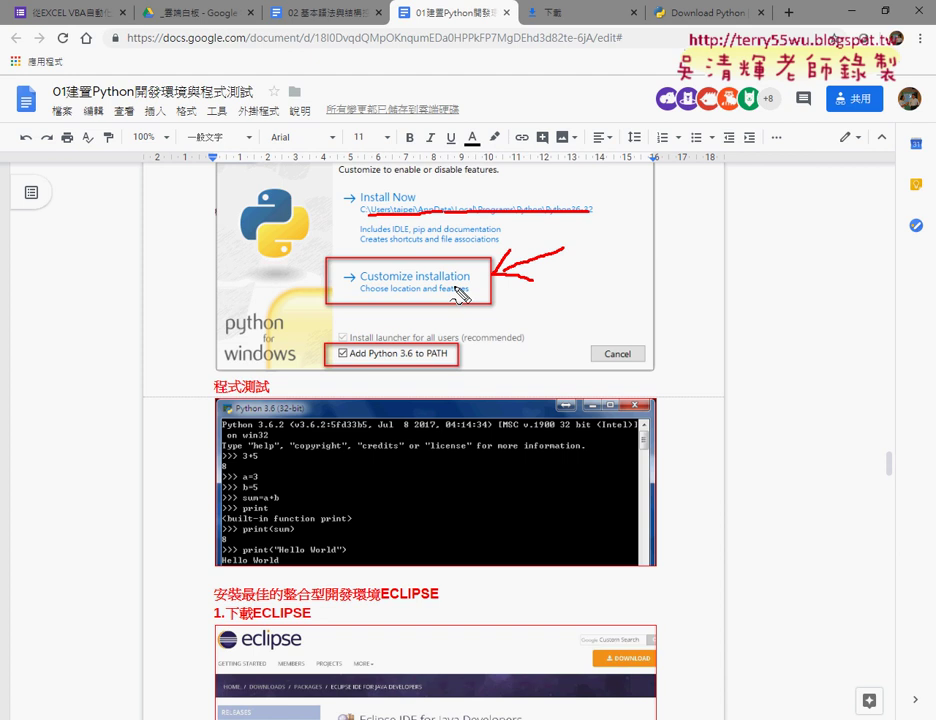
mouse_move(507, 328)
left_mouse_down()
mouse_move(458, 348)
mouse_move(476, 346)
left_mouse_up()
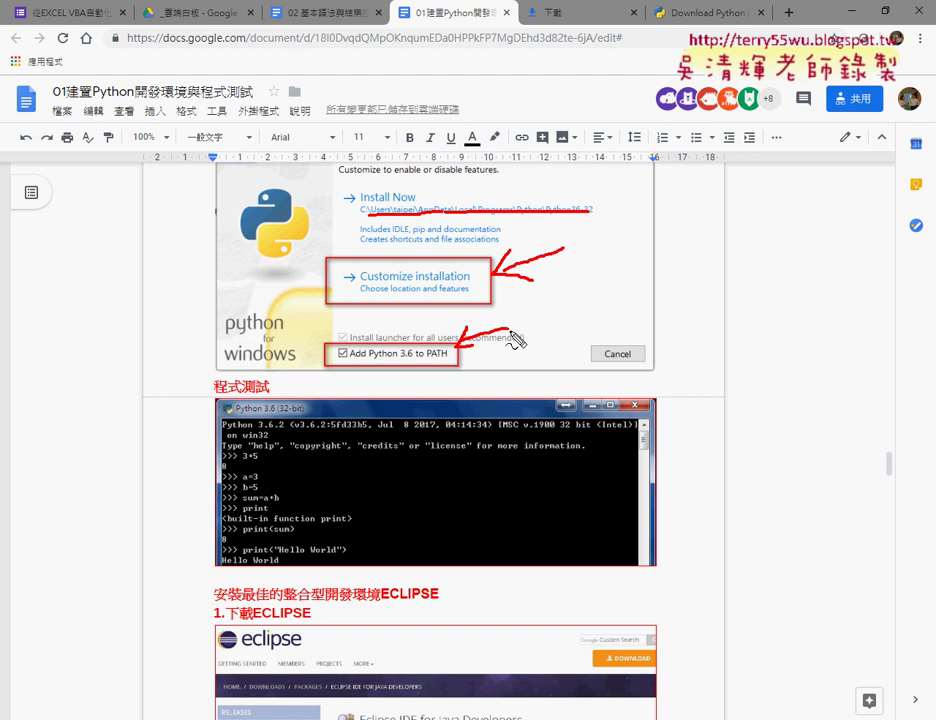
- Clear the pen drawings, copy ECLIPSE from the 1.下載ECLIPSE heading, and open a blank tab
key("Escape")
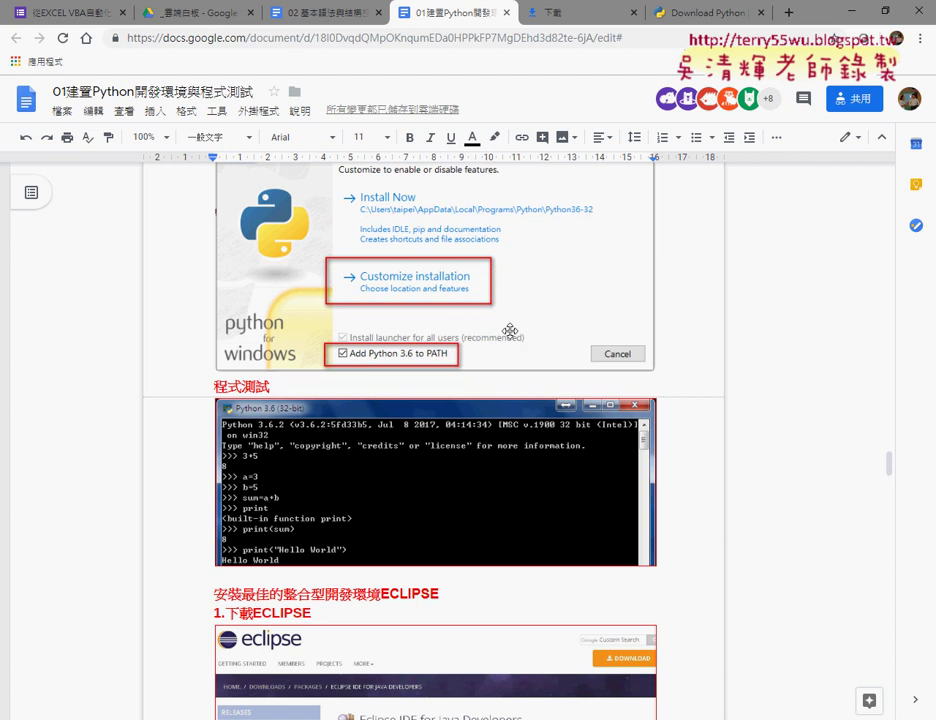
scroll(512, 334, "down", 2)
scroll(516, 337, "down", 2)
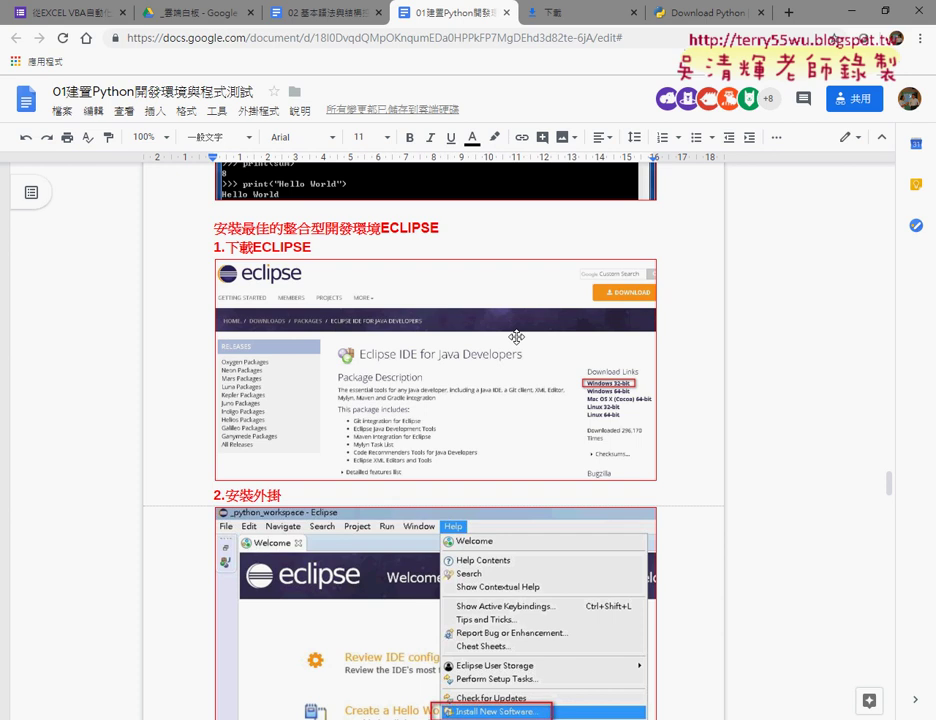
left_click_drag(311, 248, 253, 248)
right_click(293, 258)
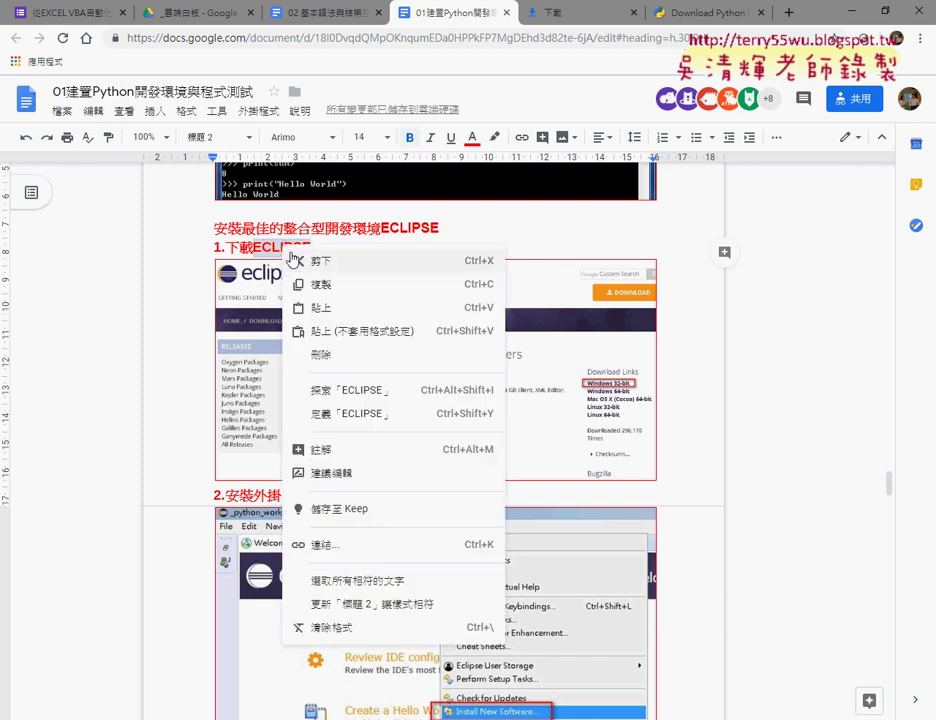
left_click(309, 282)
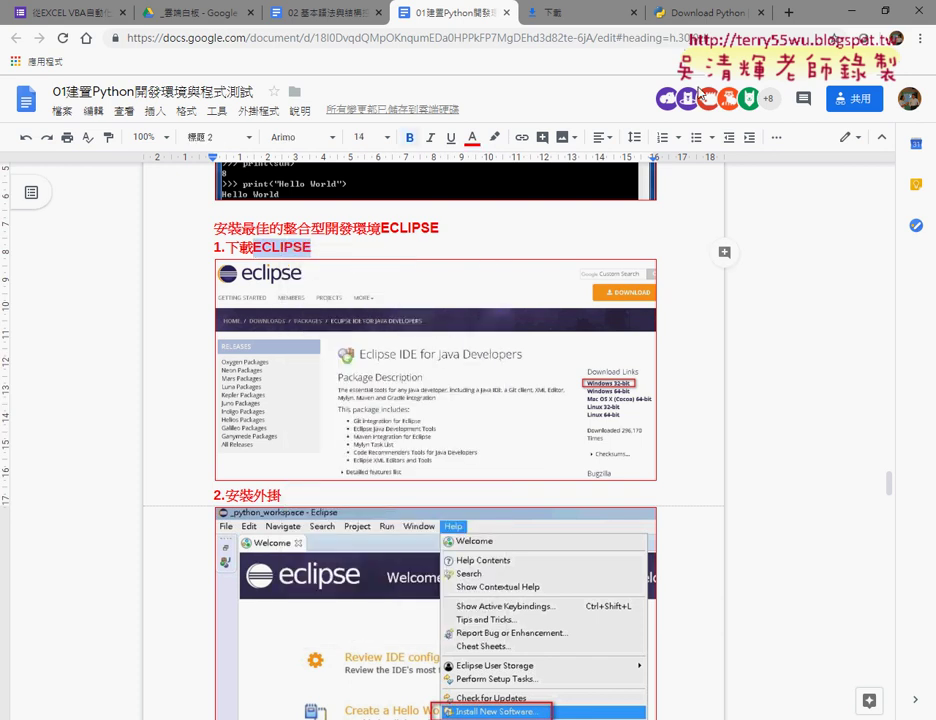
left_click(789, 13)
- Search Google for the pasted word ECLIPSE and open the Eclipse Downloads page
right_click(623, 40)
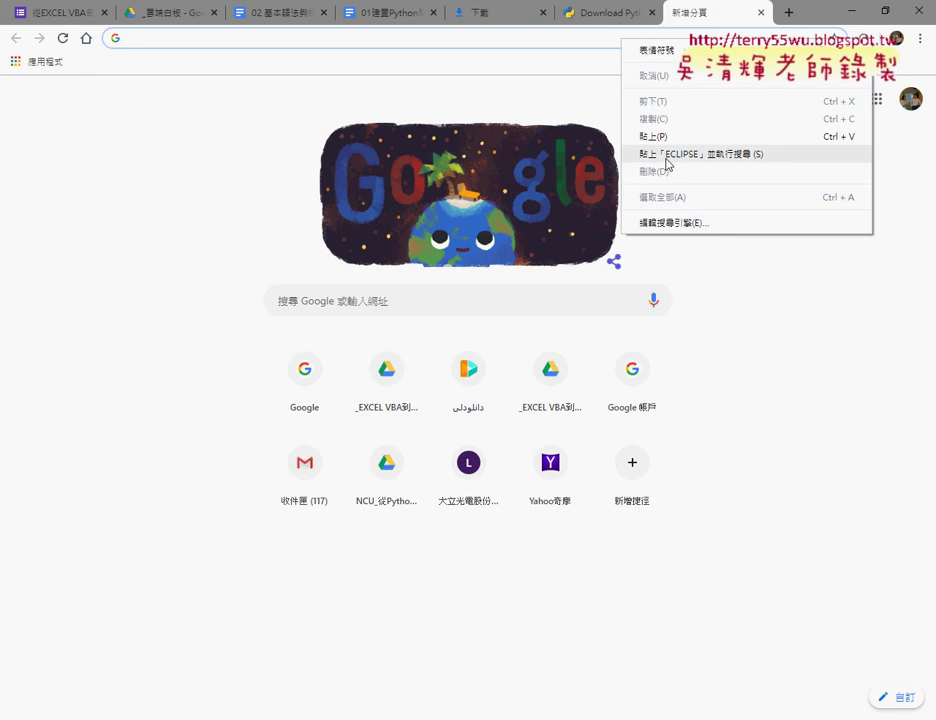
left_click(664, 137)
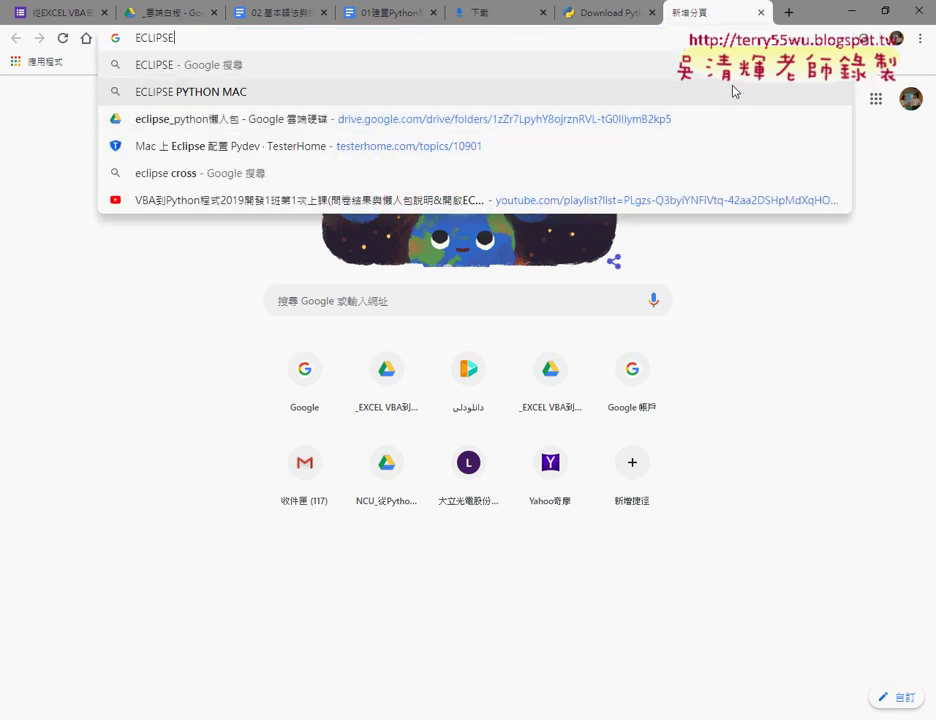
key("Return")
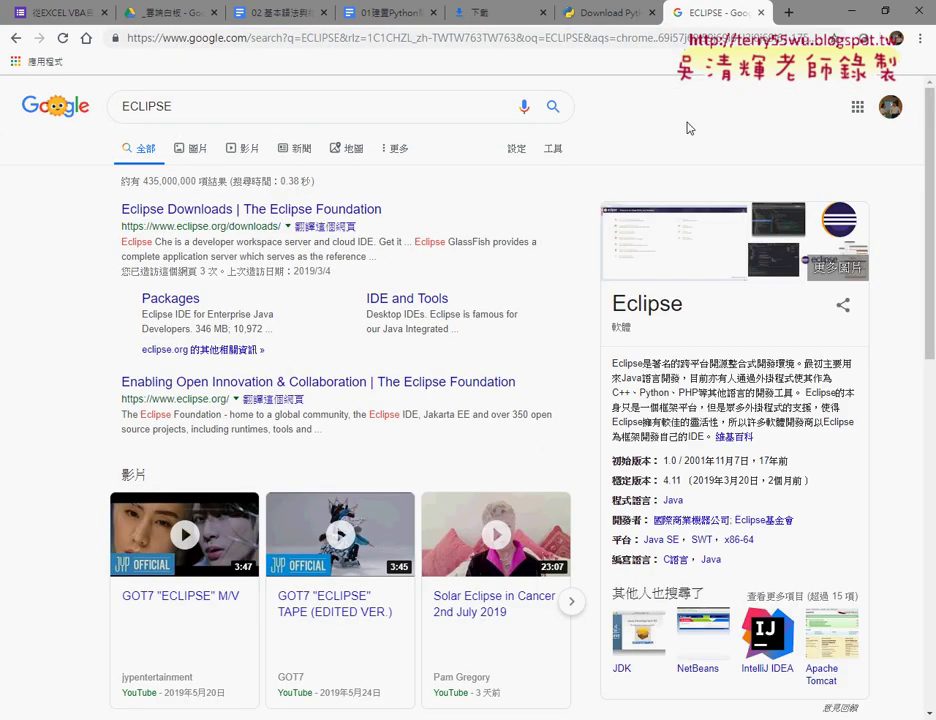
left_click(357, 213)
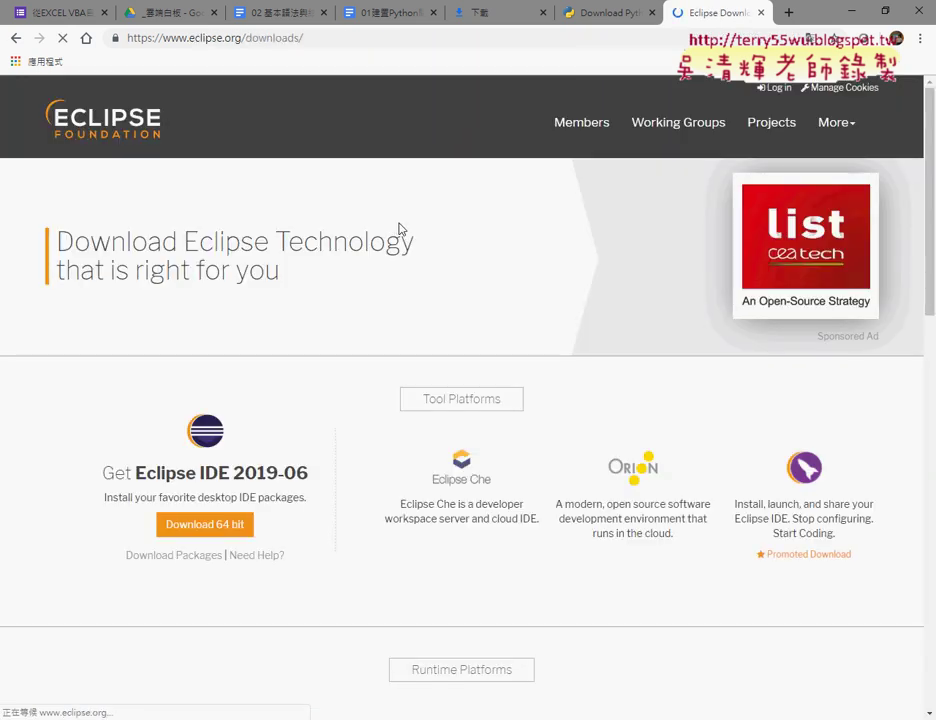
- Open the 2019-06 R download packages list and highlight Eclipse IDE for Java Developers
scroll(398, 229, "down", 1)
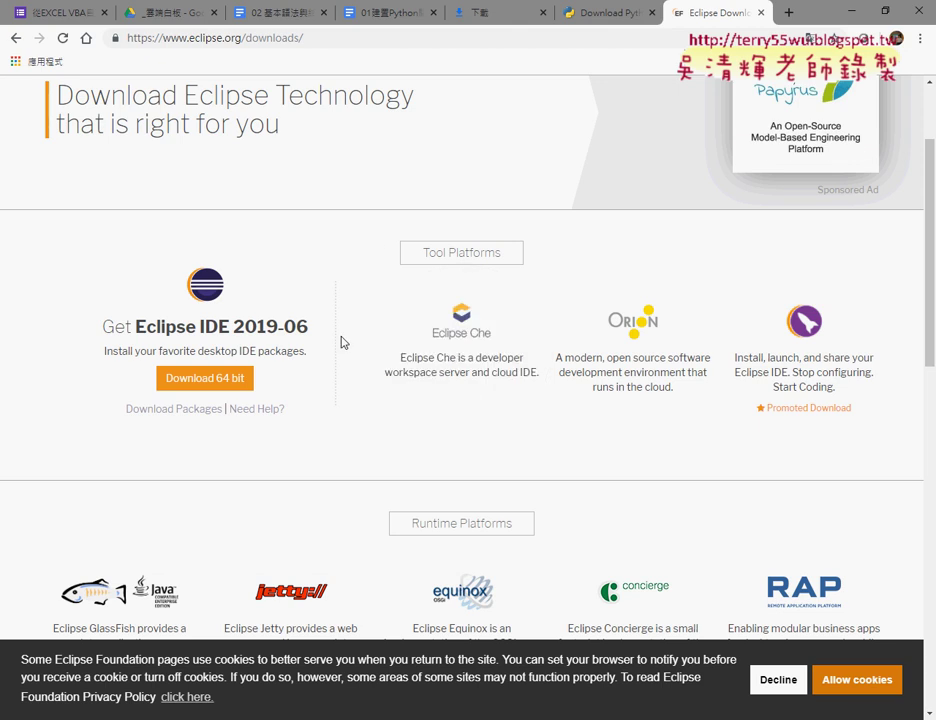
left_click(148, 418)
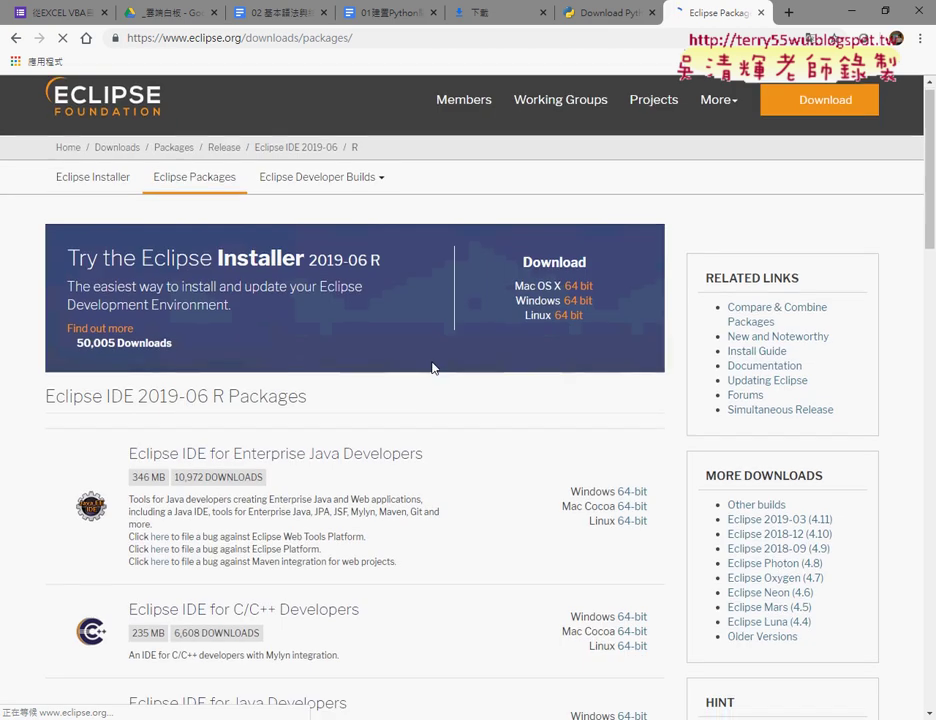
scroll(432, 368, "down", 2)
scroll(445, 367, "down", 2)
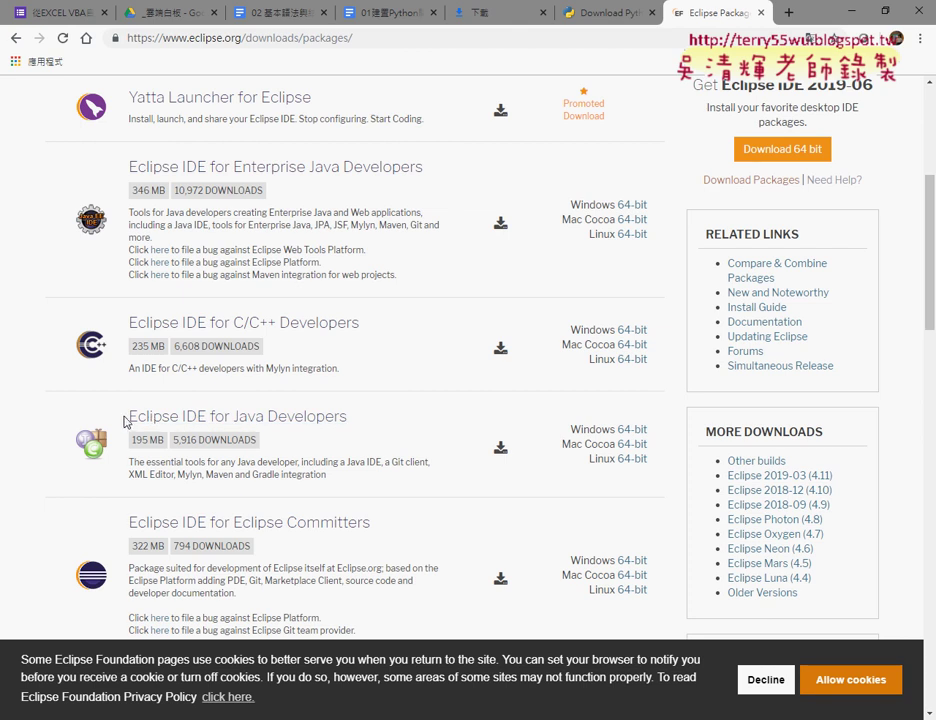
left_click_drag(125, 421, 377, 418)
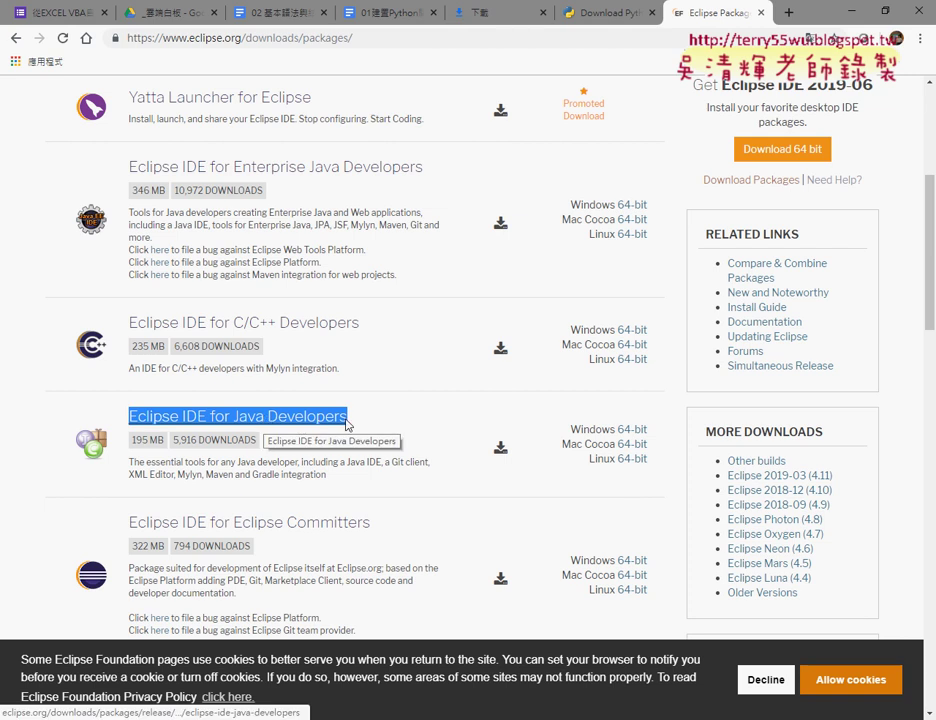
scroll(372, 426, "up", 1)
scroll(370, 430, "up", 1)
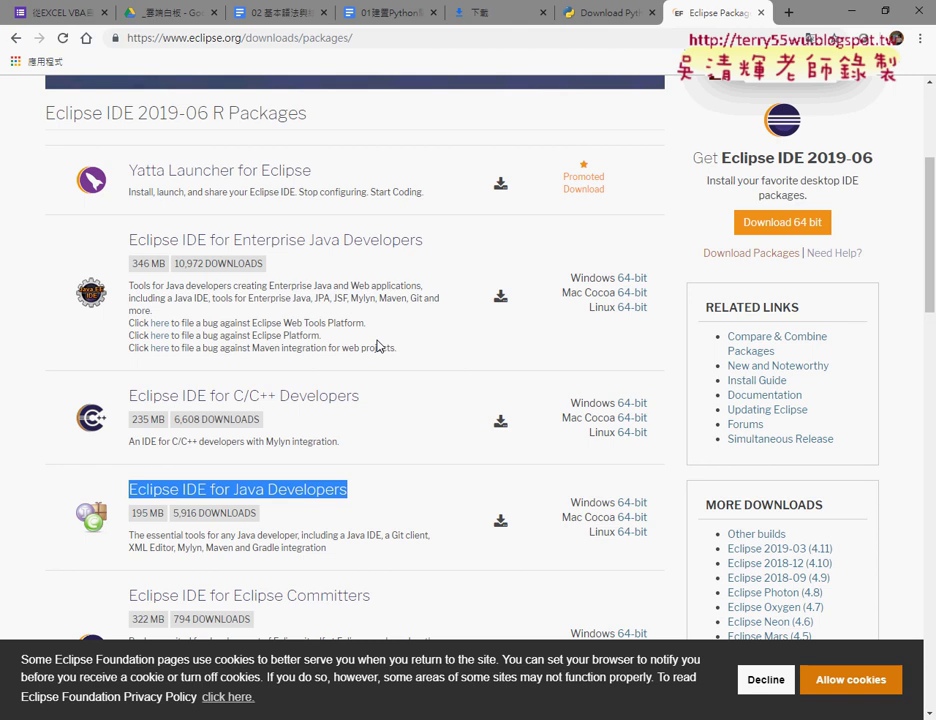
scroll(386, 255, "down", 3)
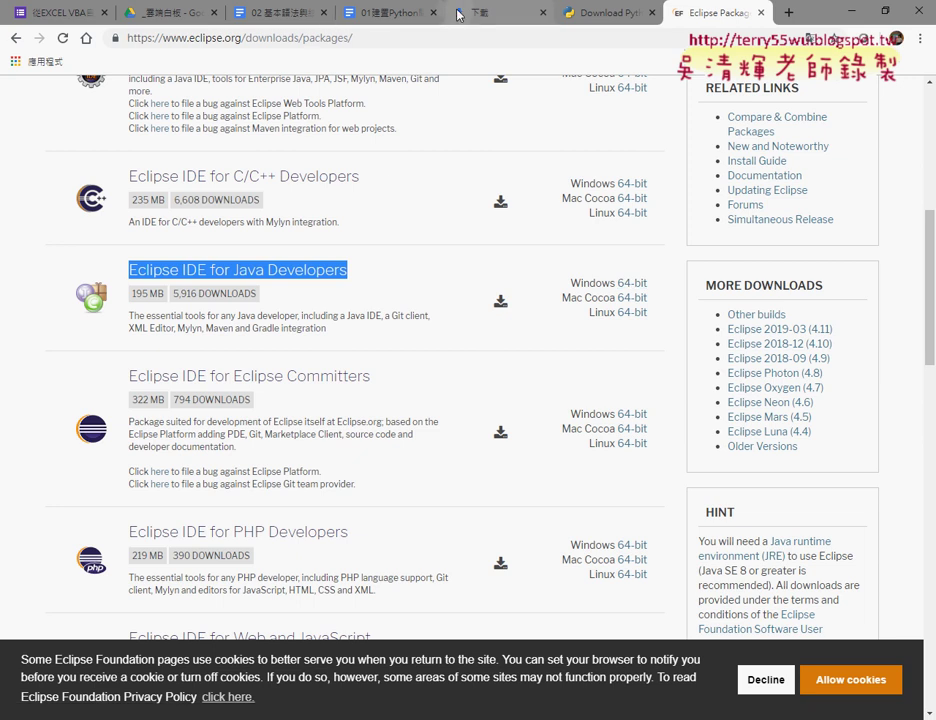
- Scroll the 01建置Python tutorial to the 安裝外掛 screenshots and PyDev URL, then switch to Eclipse
left_click(366, 18)
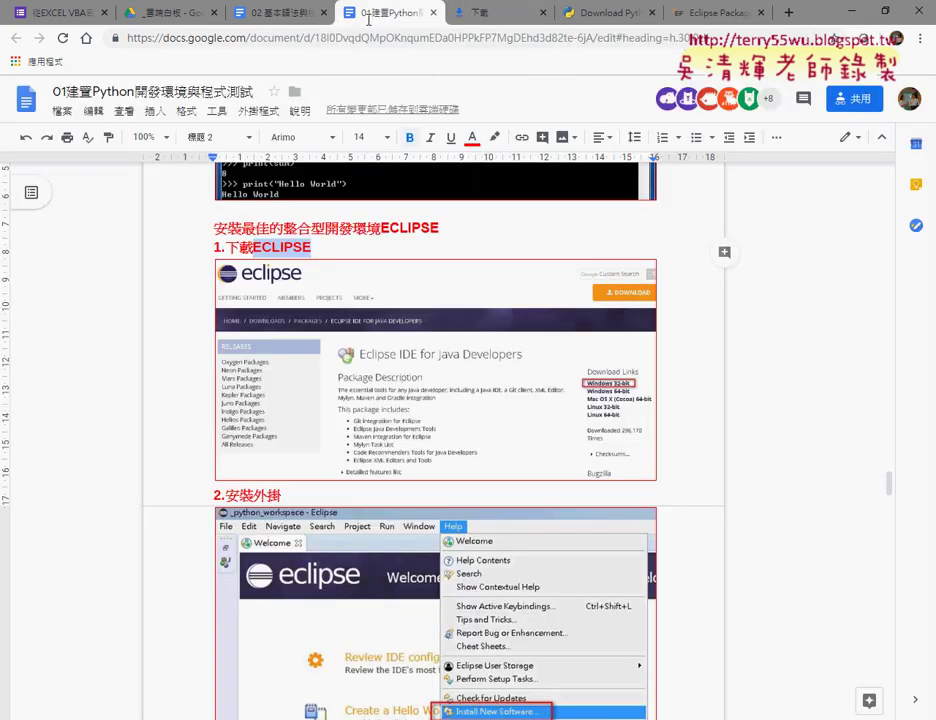
scroll(414, 370, "down", 2)
scroll(414, 370, "down", 2)
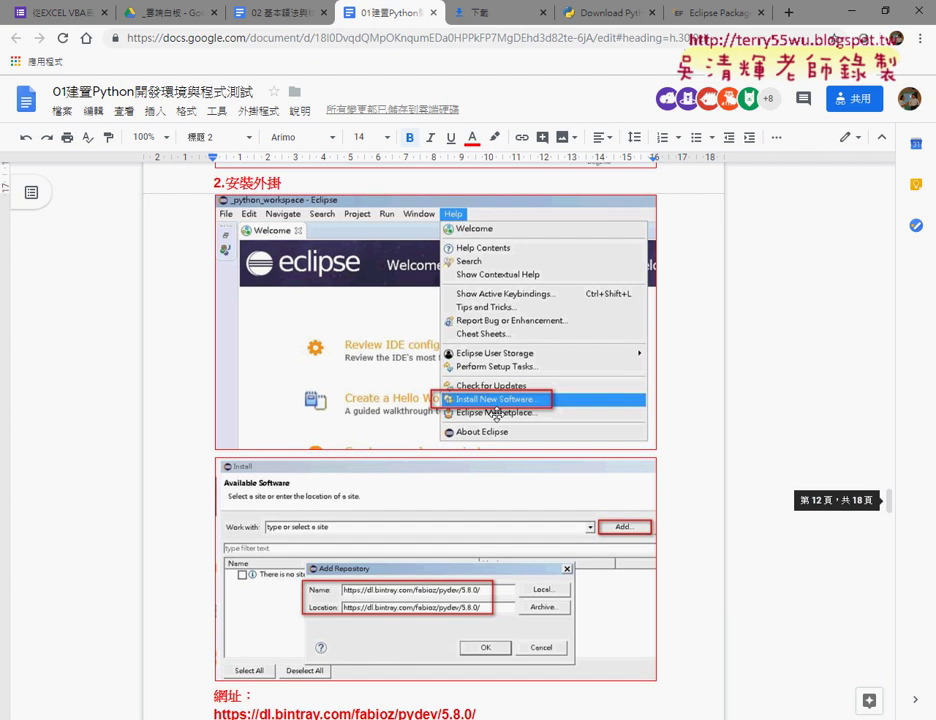
scroll(497, 360, "down", 1)
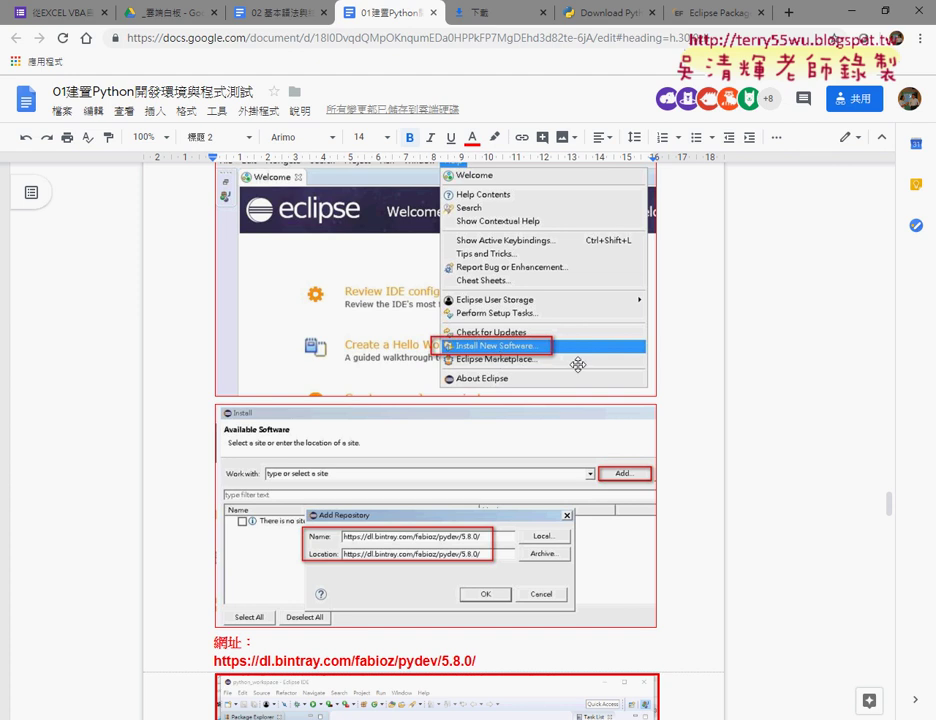
key("alt+Tab")
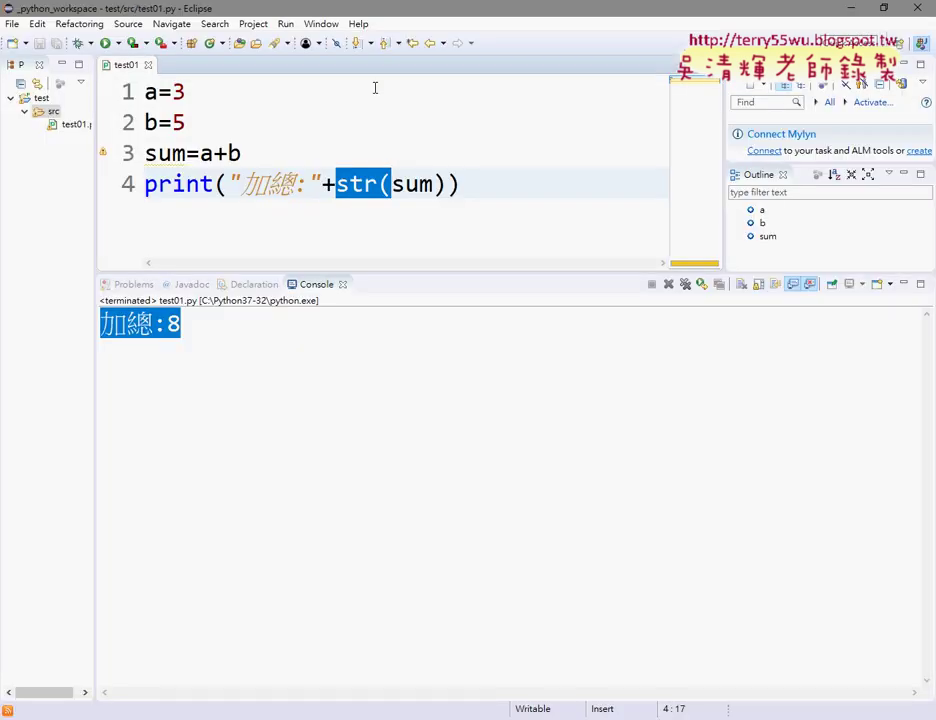
- Start Help > Install New Software and open the Add Repository dialog
left_click(358, 23)
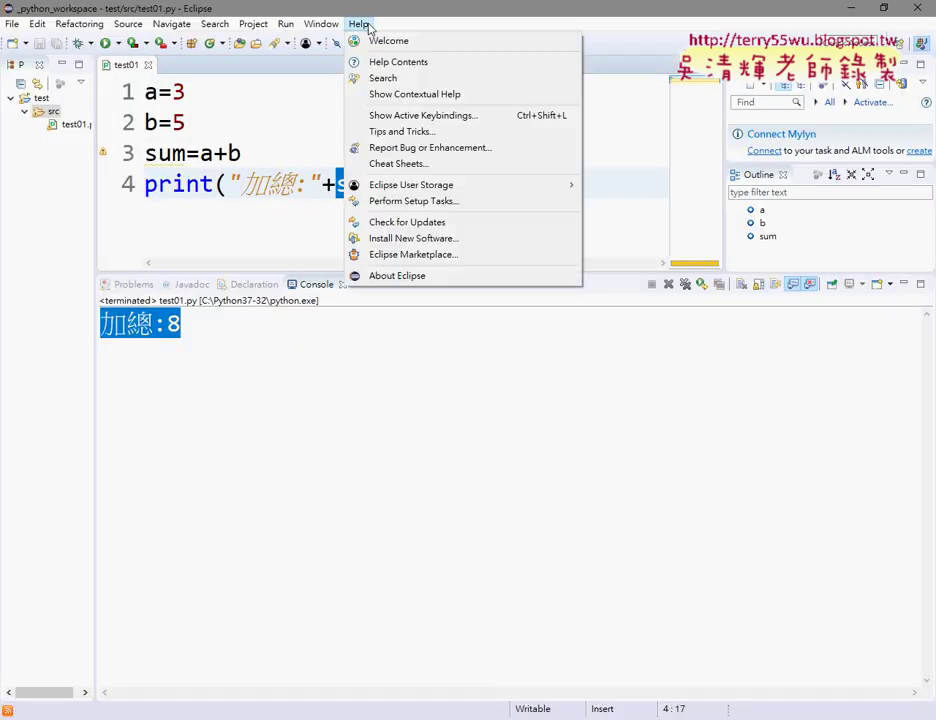
left_click(420, 242)
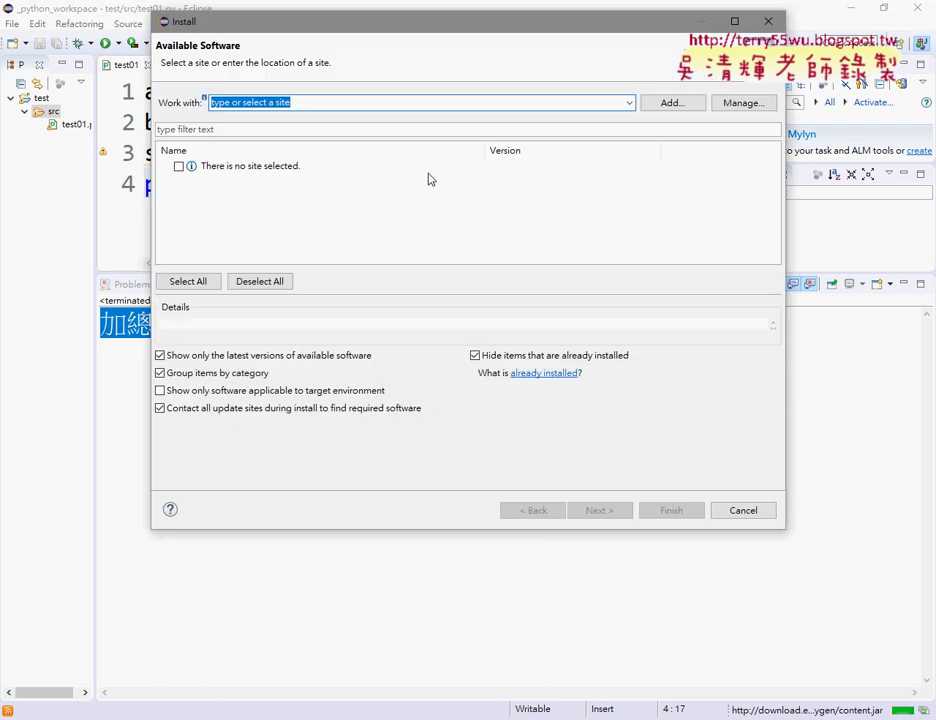
left_click(672, 103)
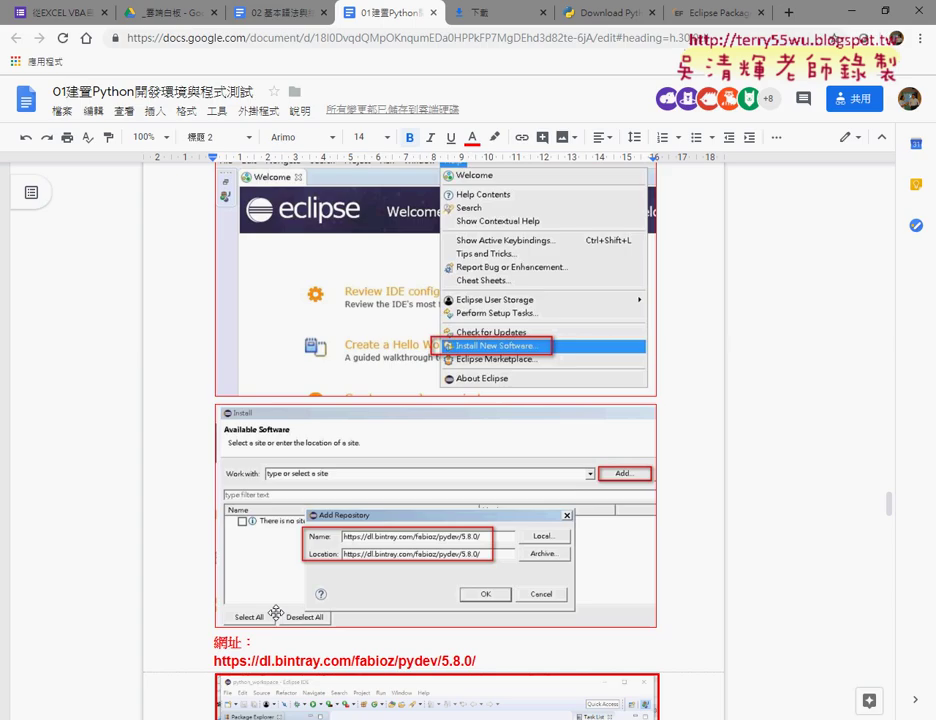
- Select the PyDev update URL in the tutorial and return to the Eclipse repository form
scroll(285, 590, "down", 2)
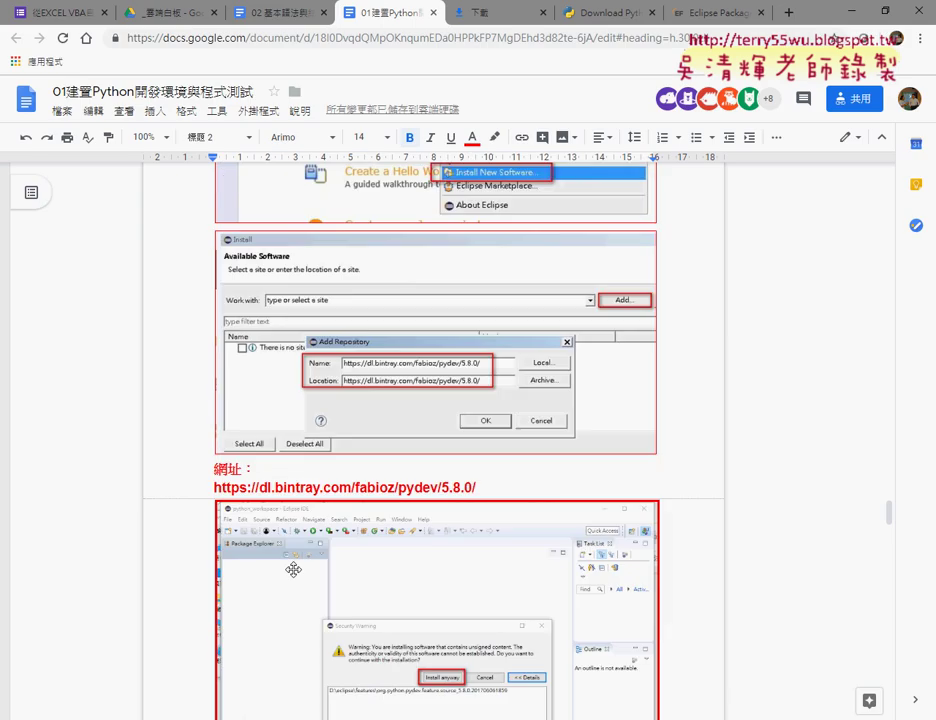
left_click_drag(480, 441, 212, 441)
key("ctrl+c")
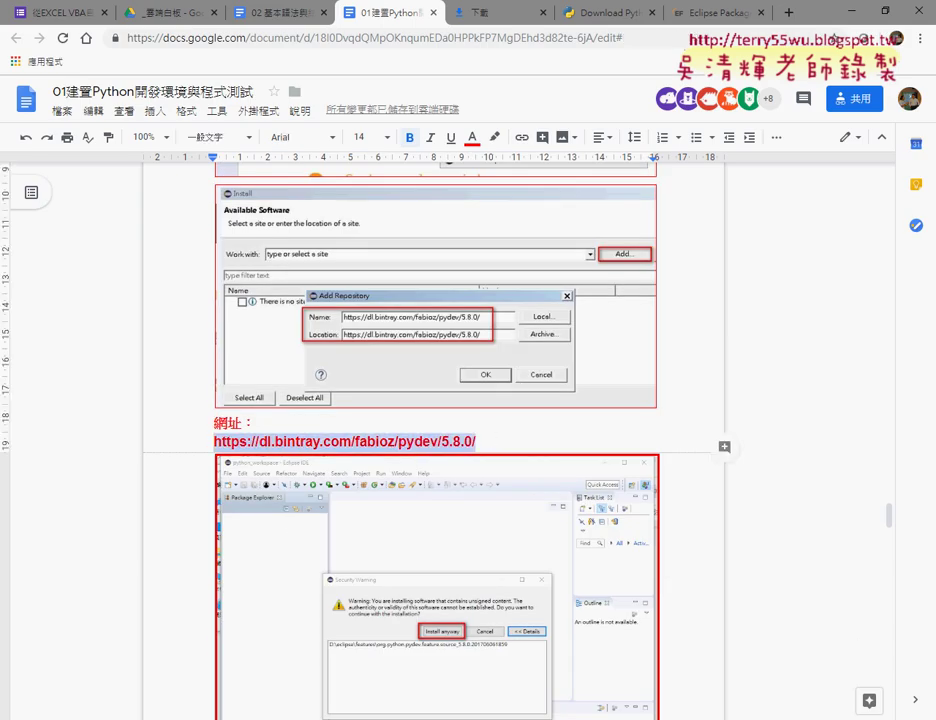
key("alt+Tab")
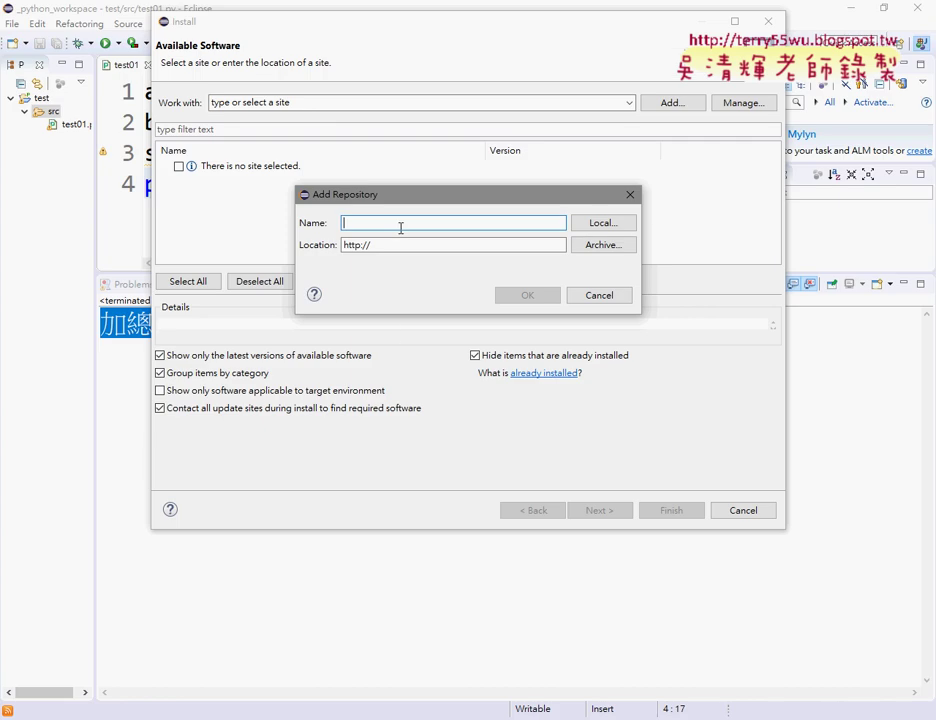
key("ctrl+v")
left_click_drag(409, 244, 330, 244)
key("ctrl+v")
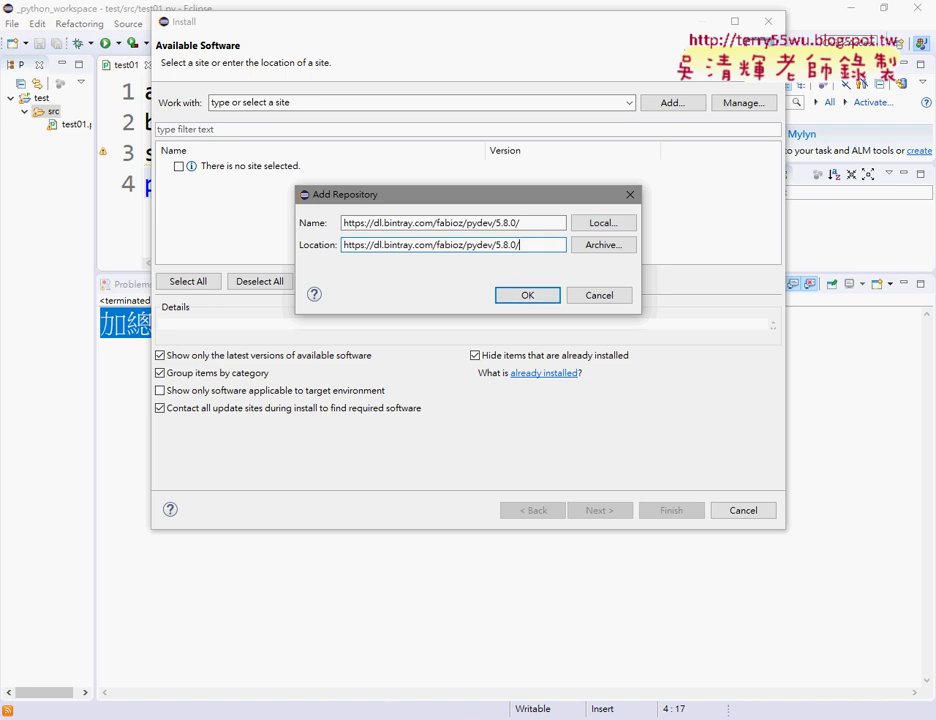
left_click(289, 660)
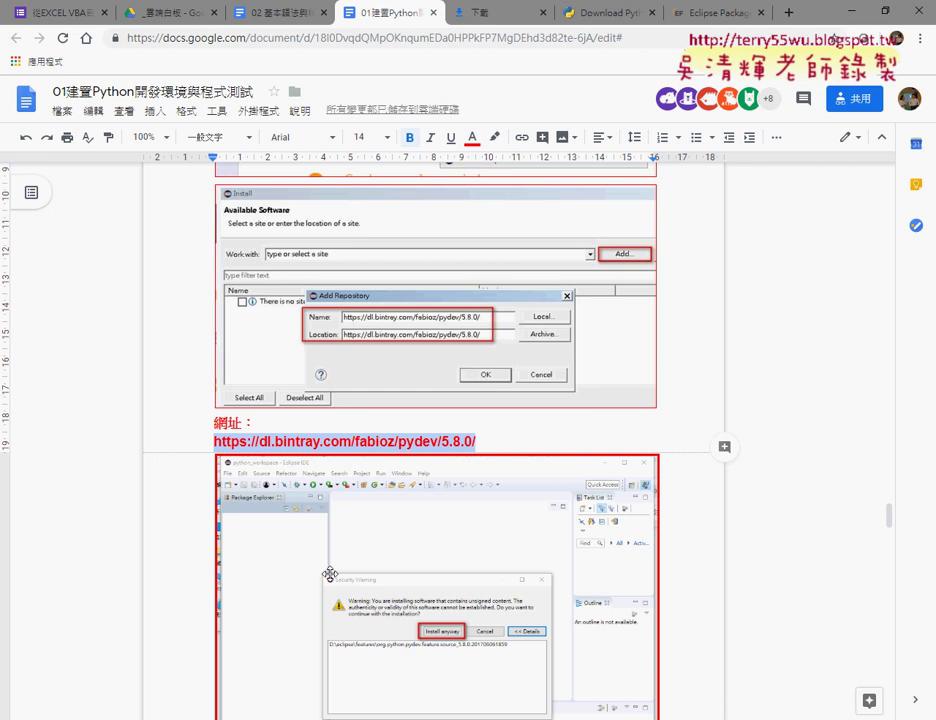
- Scroll the tutorial down to 6.修改程式字型, then switch to the 雲端白板 Drive folder
scroll(330, 572, "down", 8)
scroll(332, 571, "down", 3)
scroll(334, 570, "down", 3)
scroll(334, 570, "down", 4)
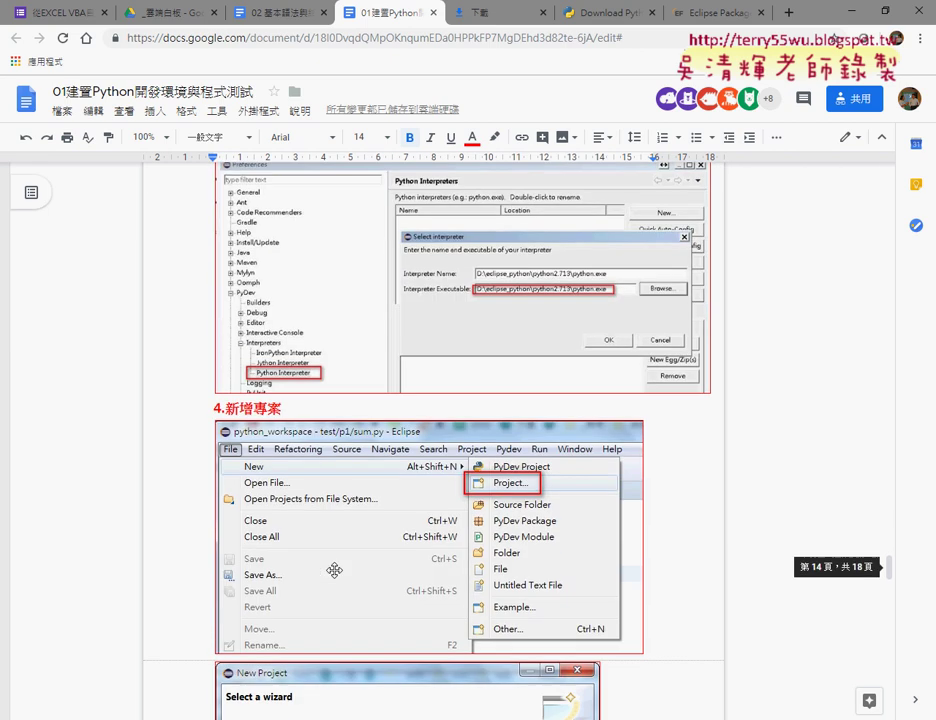
scroll(332, 555, "down", 4)
scroll(330, 539, "down", 3)
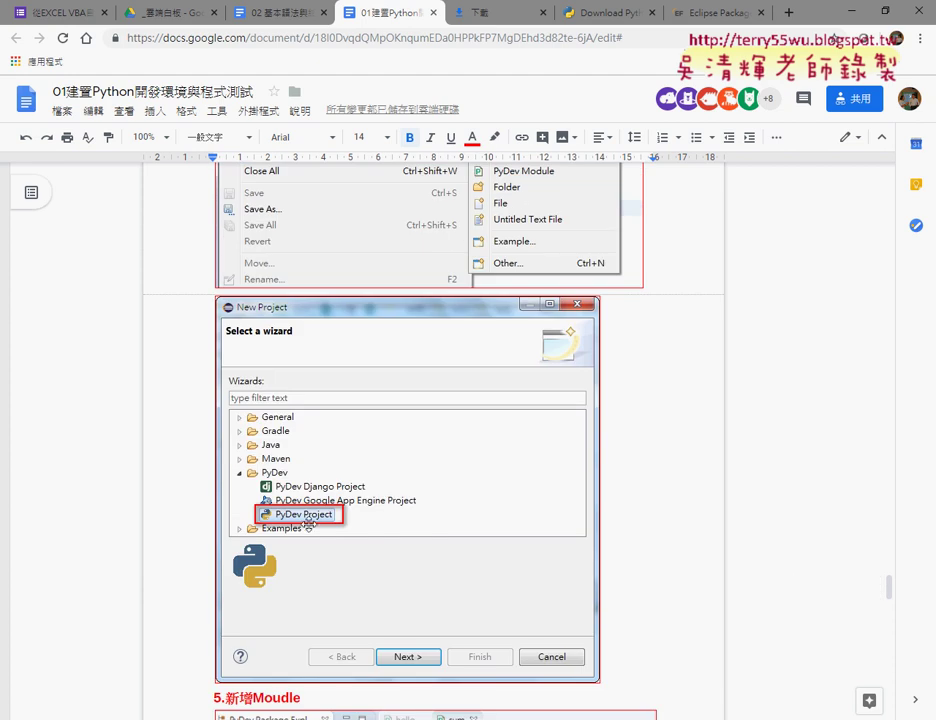
scroll(309, 520, "down", 3)
scroll(315, 480, "down", 2)
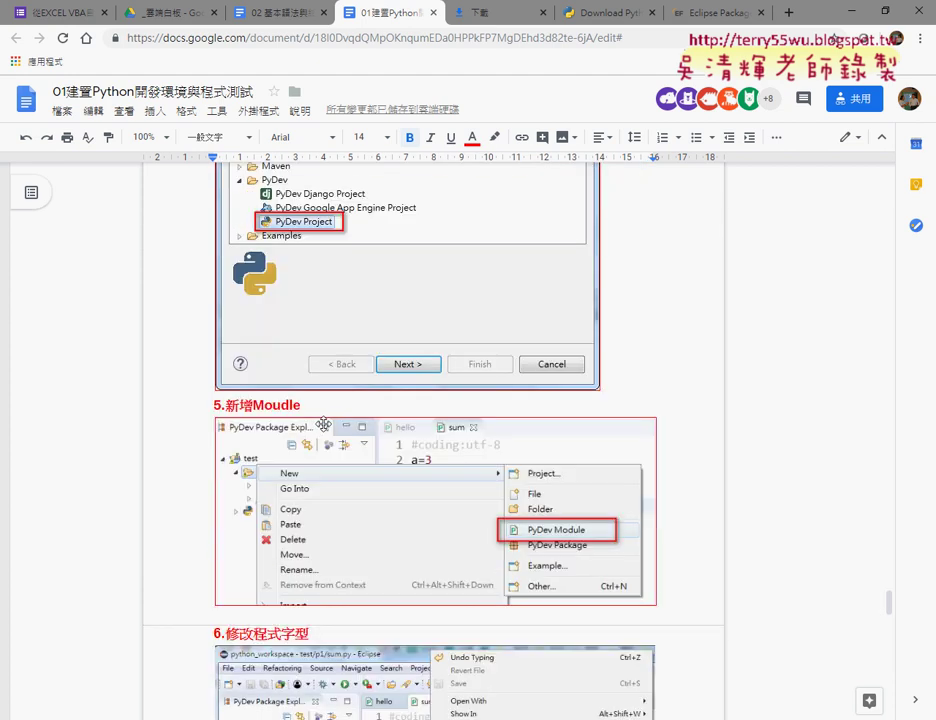
scroll(323, 424, "down", 3)
scroll(330, 428, "down", 2)
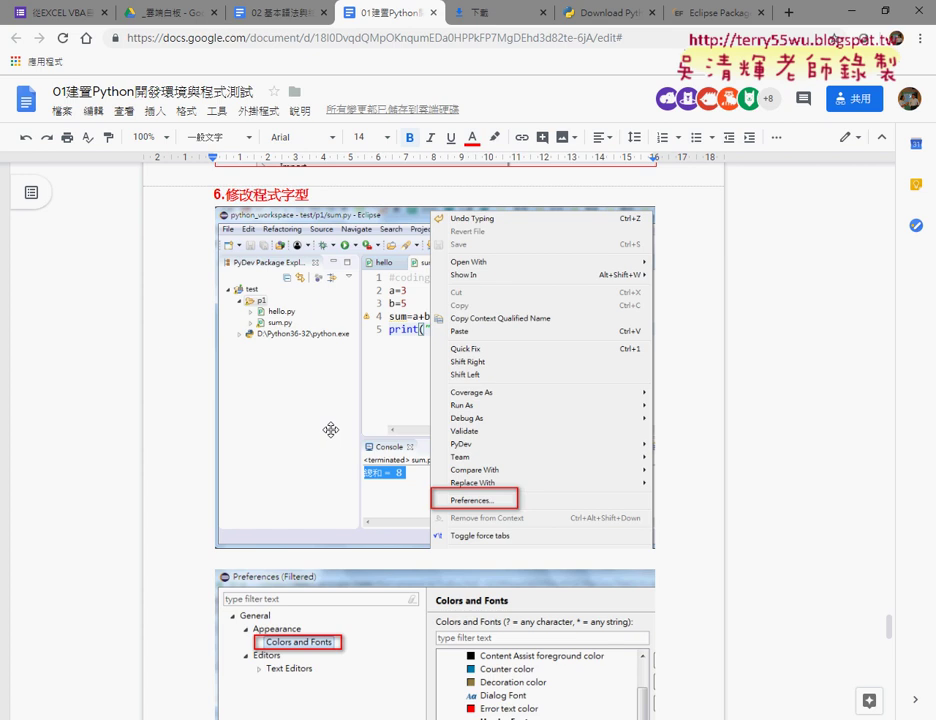
left_click(165, 13)
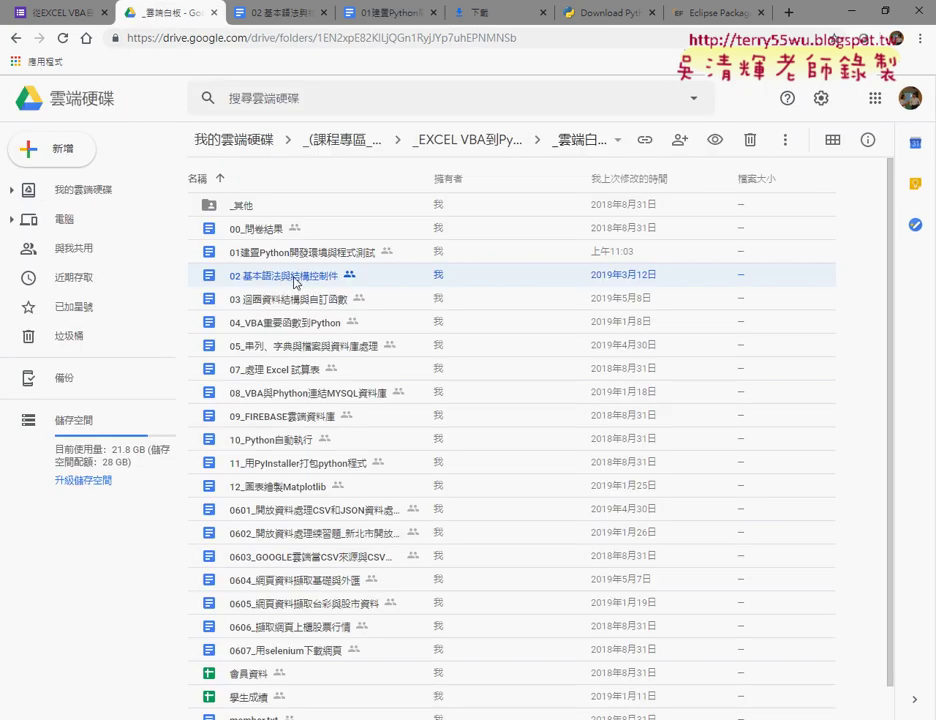
- Open the 02 基本語法與結構控制件 lesson at its 變數的型別 section
double_click(295, 283)
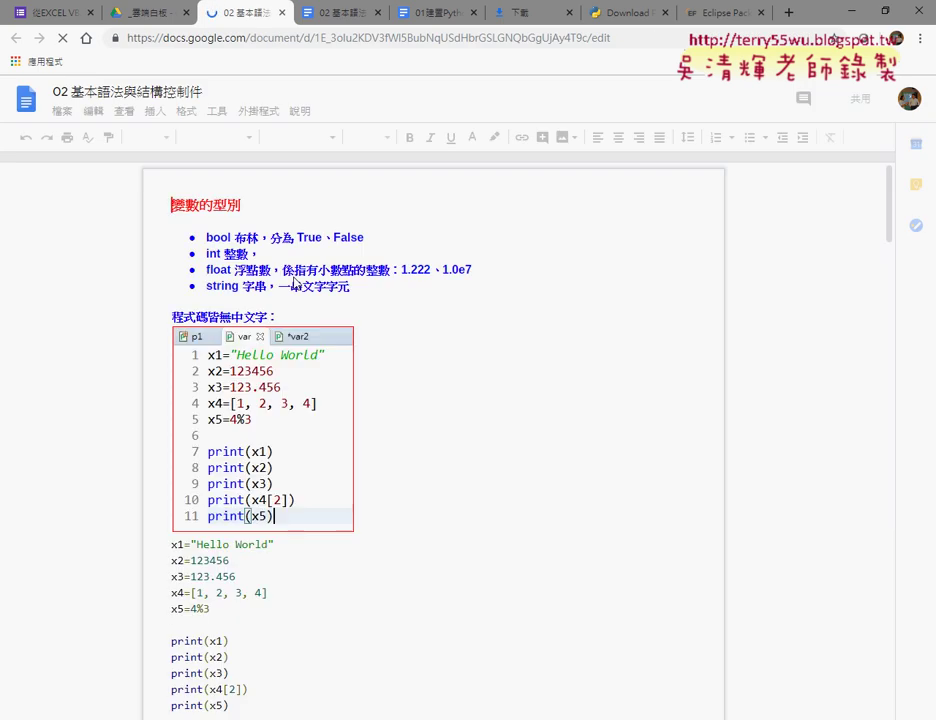